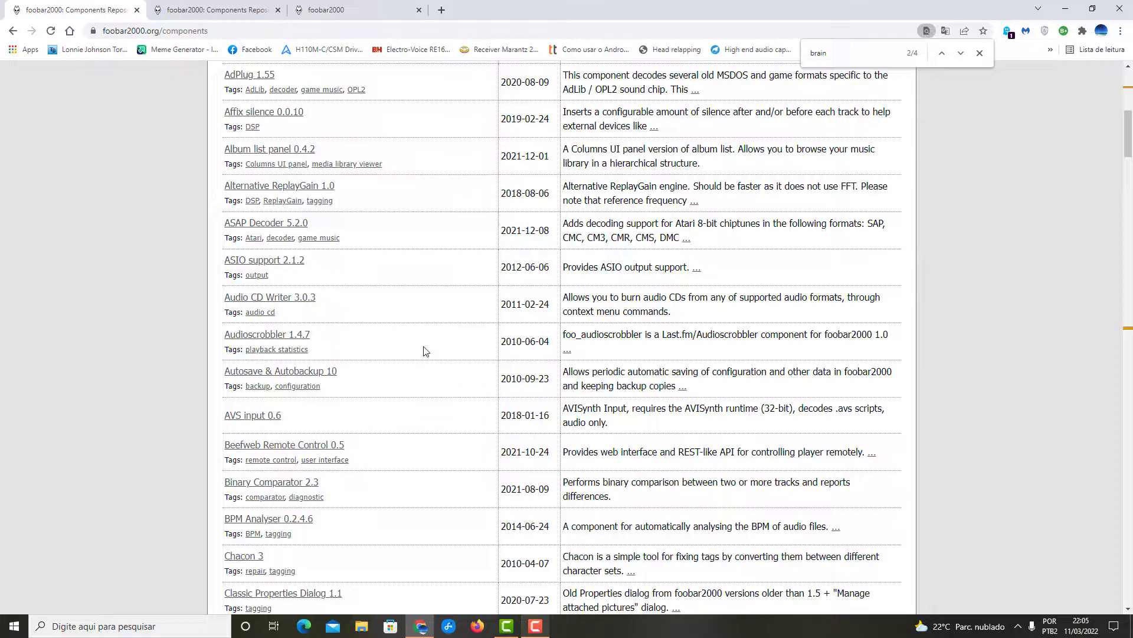
# Step: Look through the foobar2000 components list to find the MusicBrainz Tagger entry
pyautogui.scroll(-3, 345, 352)
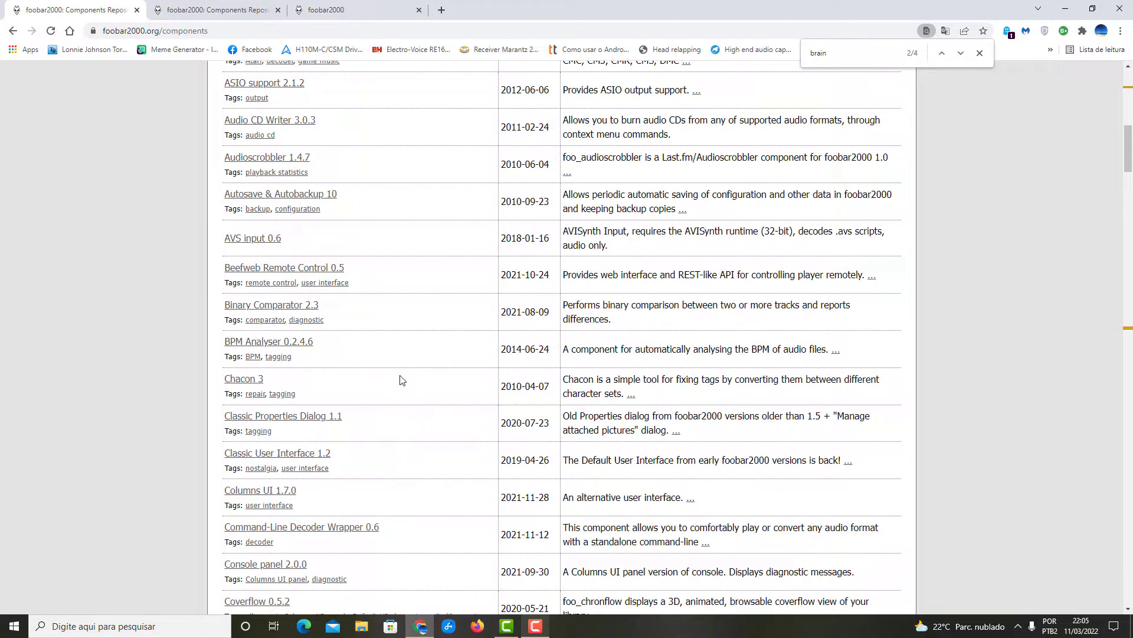
pyautogui.scroll(-3, 401, 377)
pyautogui.scroll(-3, 431, 426)
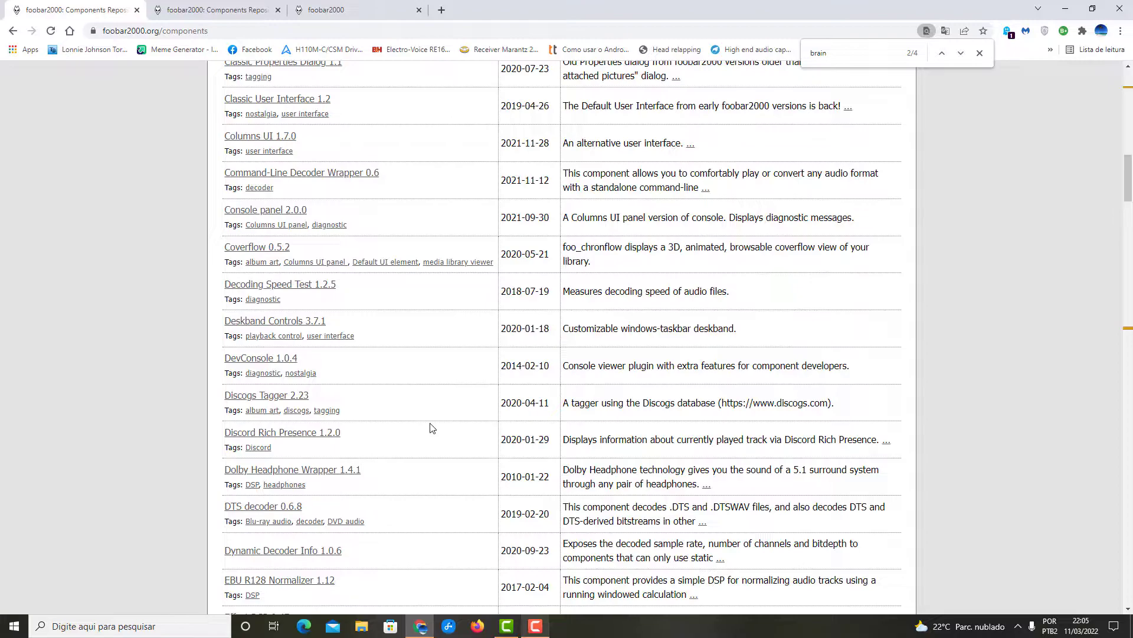
pyautogui.scroll(-3, 431, 426)
pyautogui.scroll(-4, 430, 425)
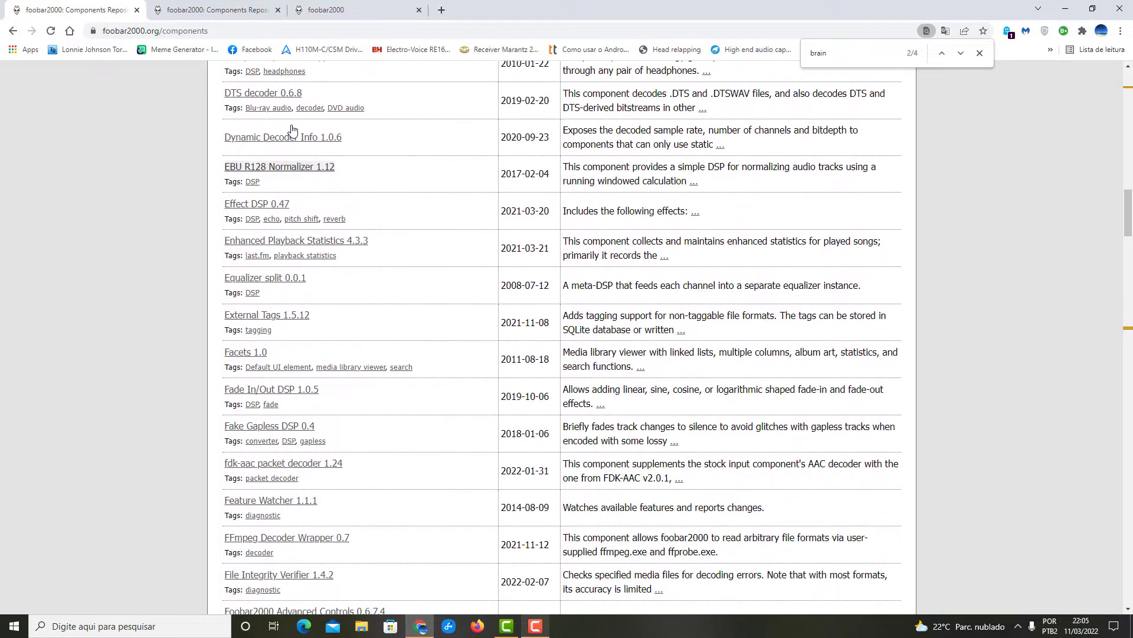
pyautogui.click(228, 16)
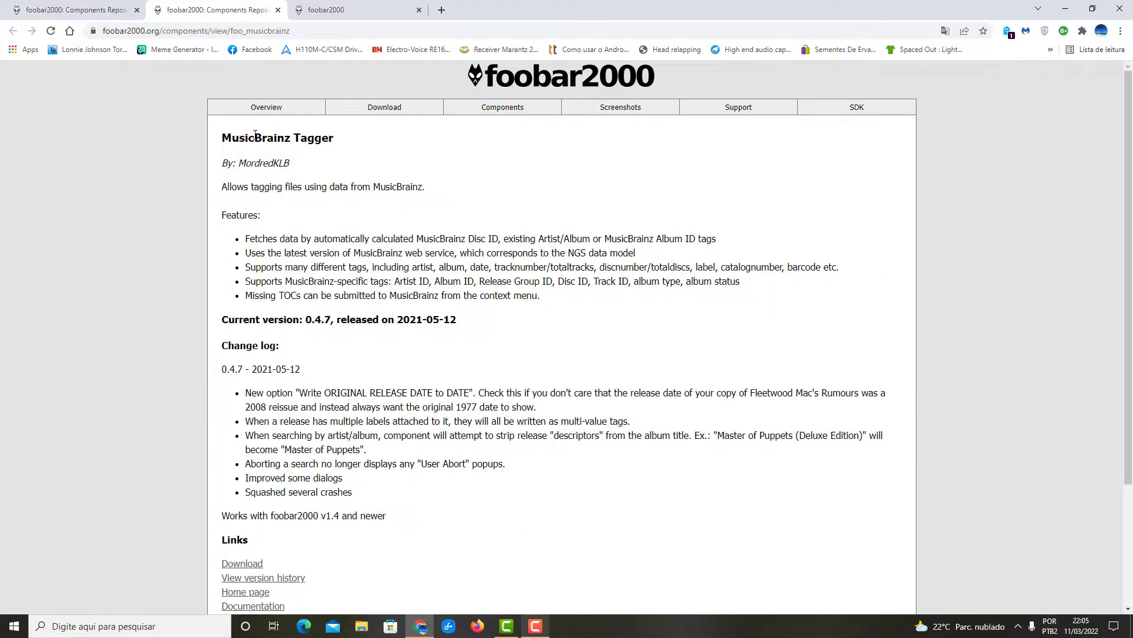
pyautogui.click(77, 10)
pyautogui.scroll(2, 406, 364)
pyautogui.scroll(-2, 406, 365)
pyautogui.scroll(-20, 422, 448)
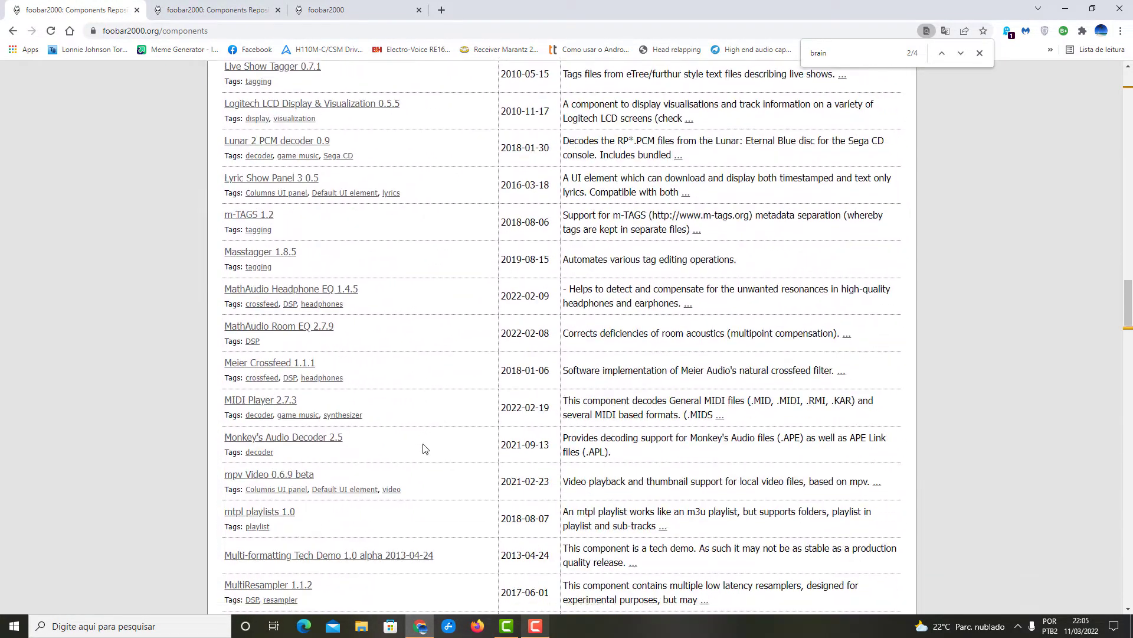
pyautogui.scroll(-1, 422, 449)
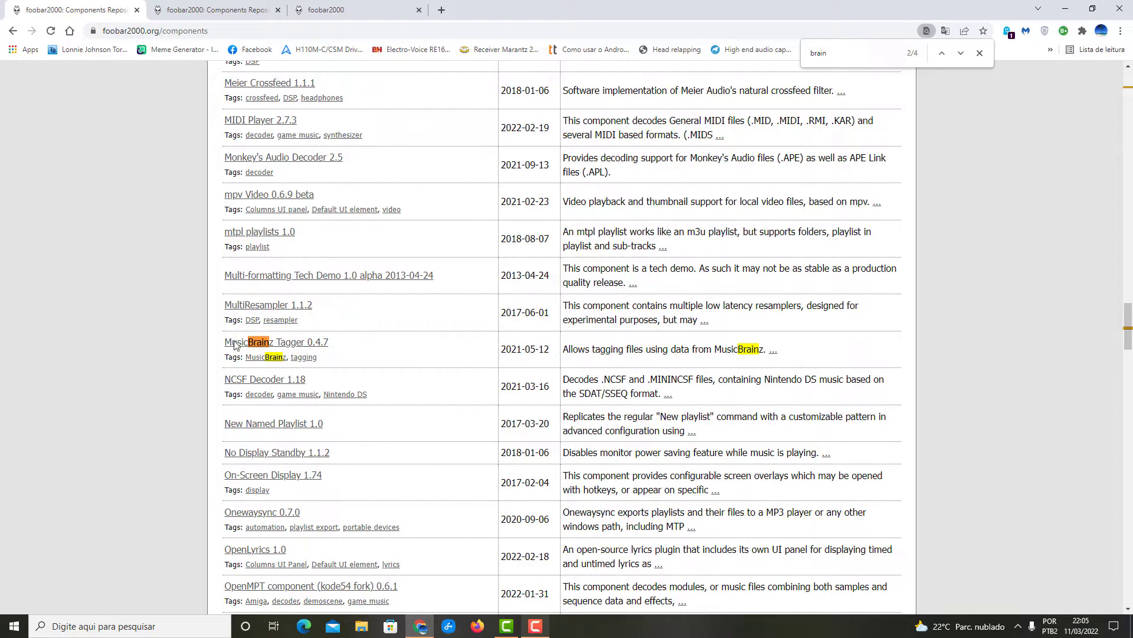
# Step: Review the MusicBrainz Tagger component page, including its features, change log and download link
pyautogui.click(197, 9)
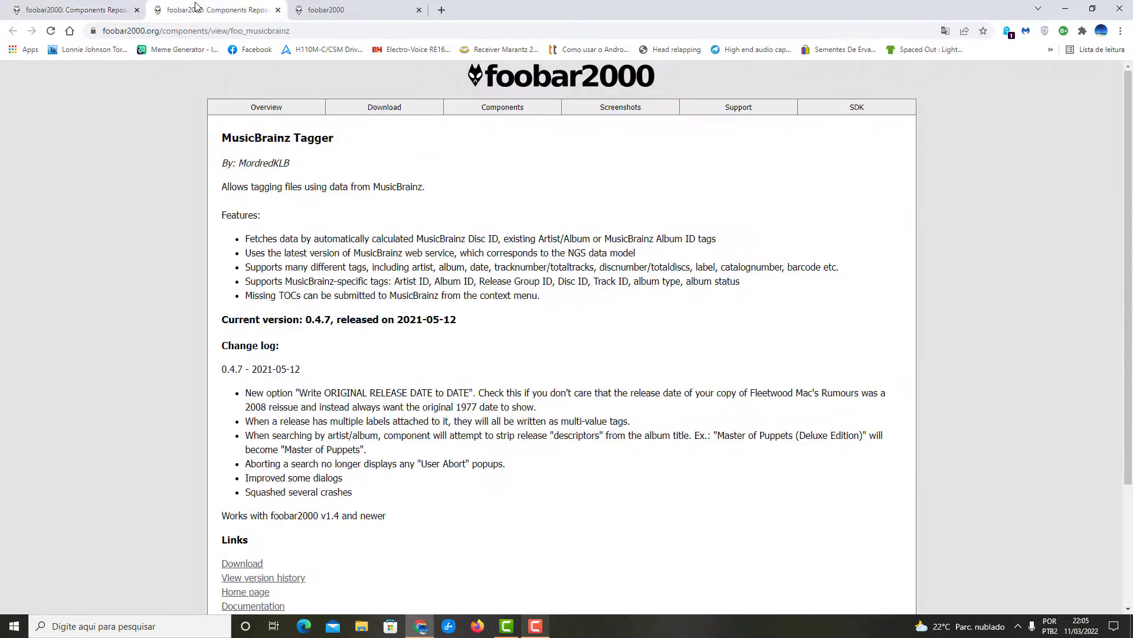
pyautogui.scroll(-3, 387, 310)
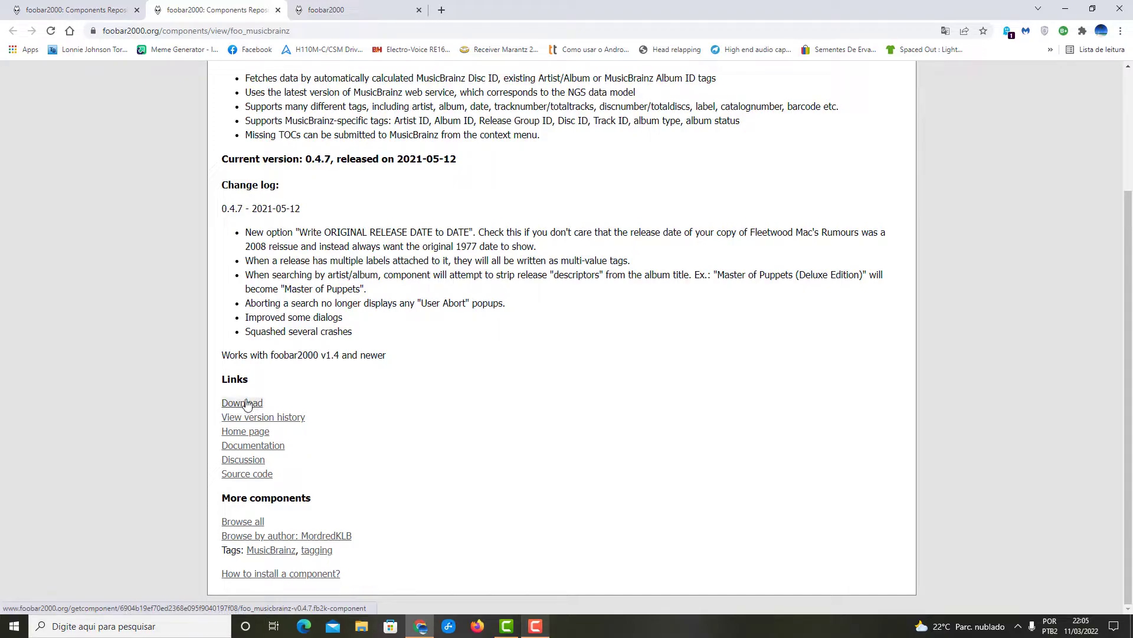
pyautogui.scroll(2, 365, 395)
pyautogui.scroll(1, 366, 394)
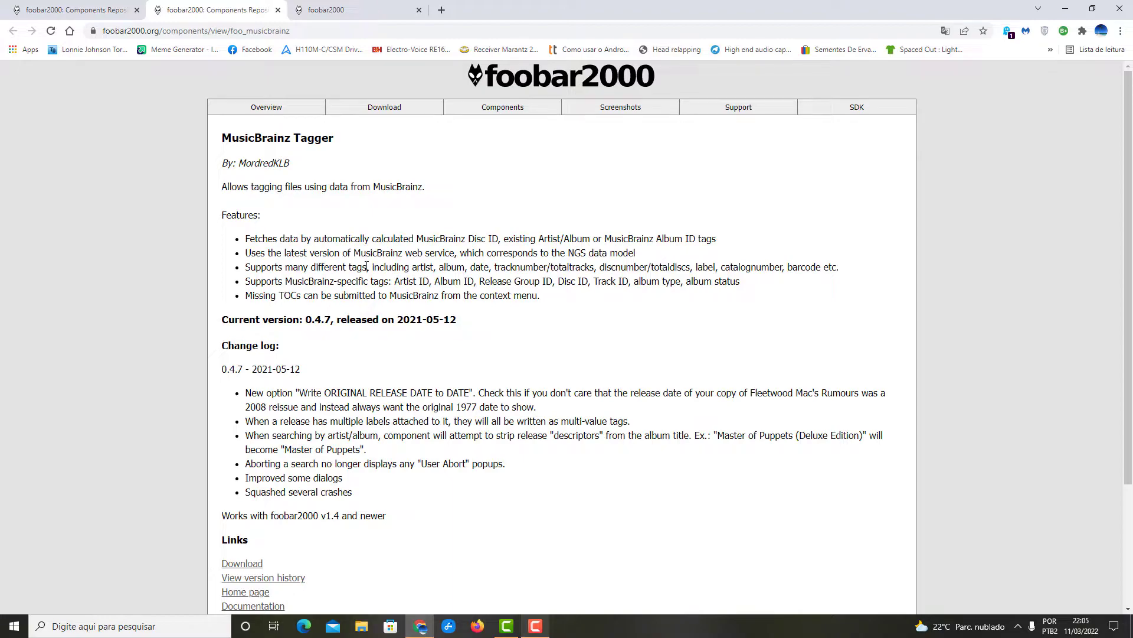
# Step: Launch foobar2000 from the desktop and view the metadata of Audio CD tracks Stop That Train, Slave Driver and Concrete Jungle
pyautogui.click(1066, 8)
pyautogui.doubleClick(201, 80)
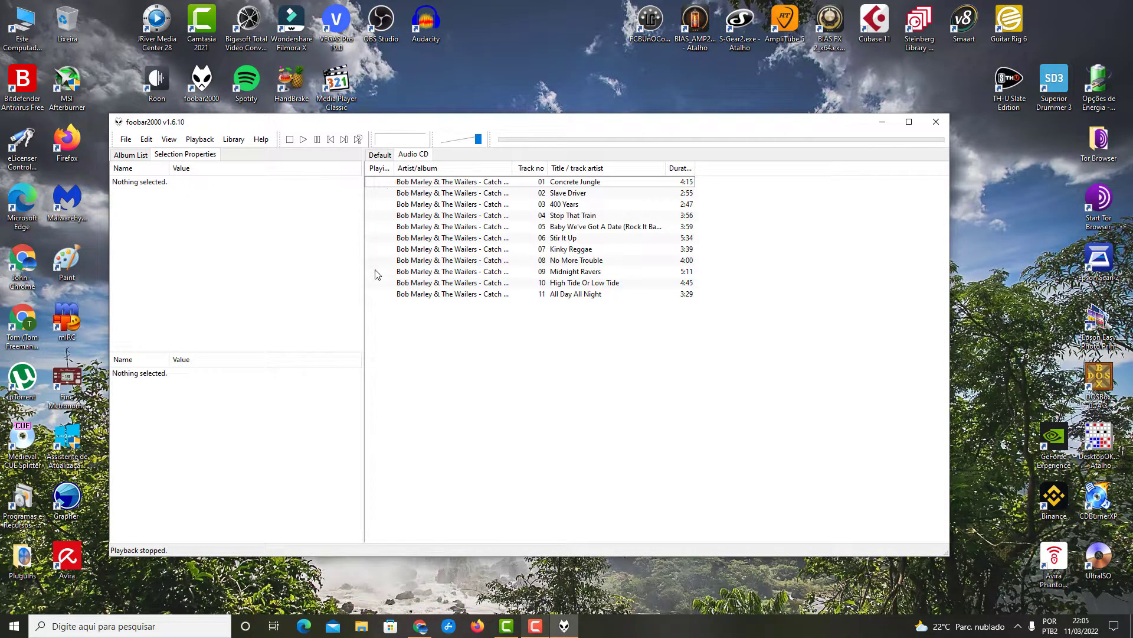
pyautogui.click(420, 218)
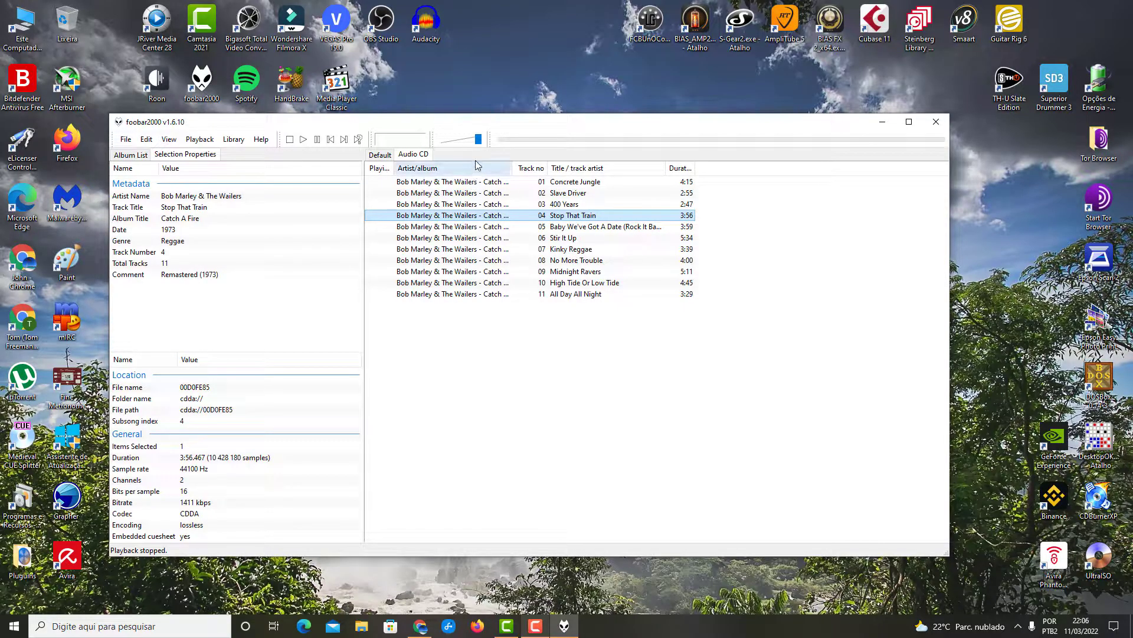
pyautogui.click(467, 194)
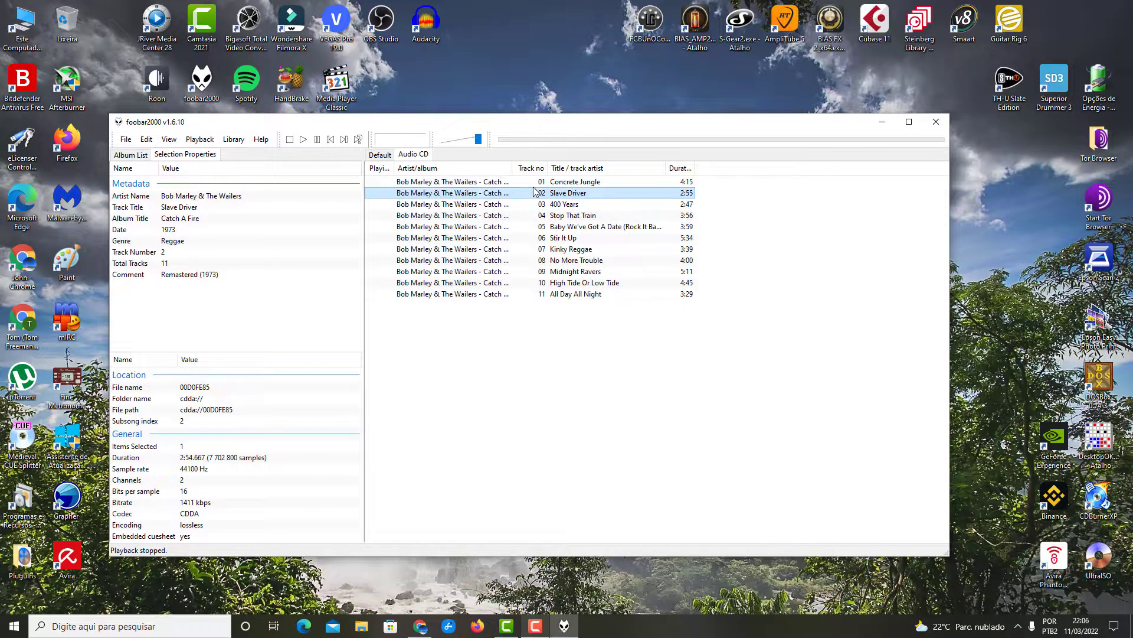
pyautogui.click(576, 183)
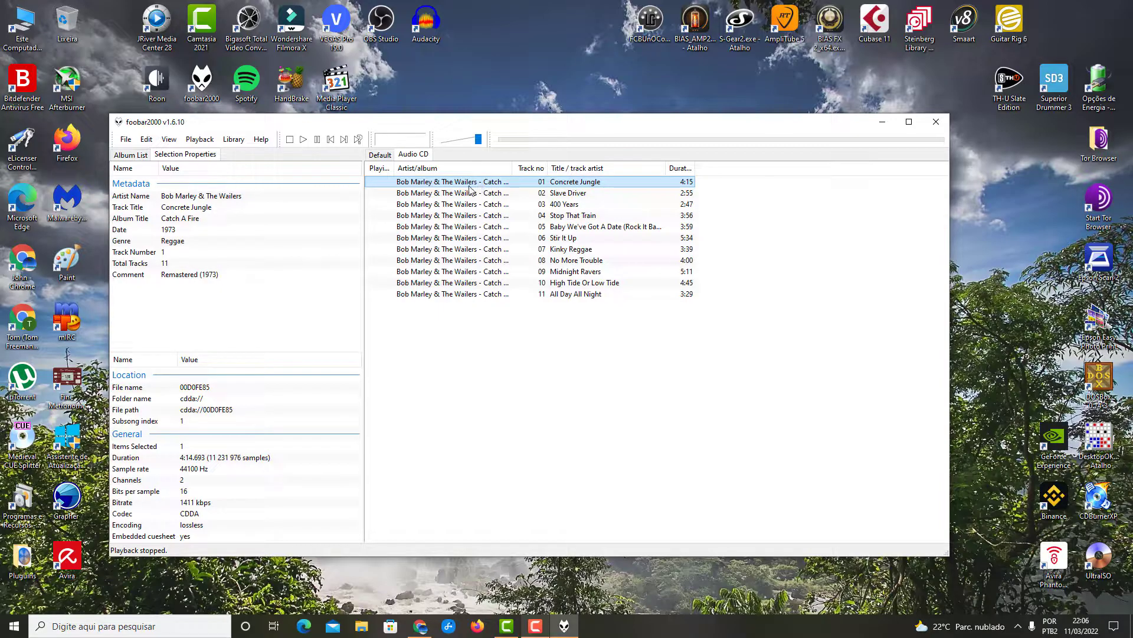
pyautogui.click(565, 196)
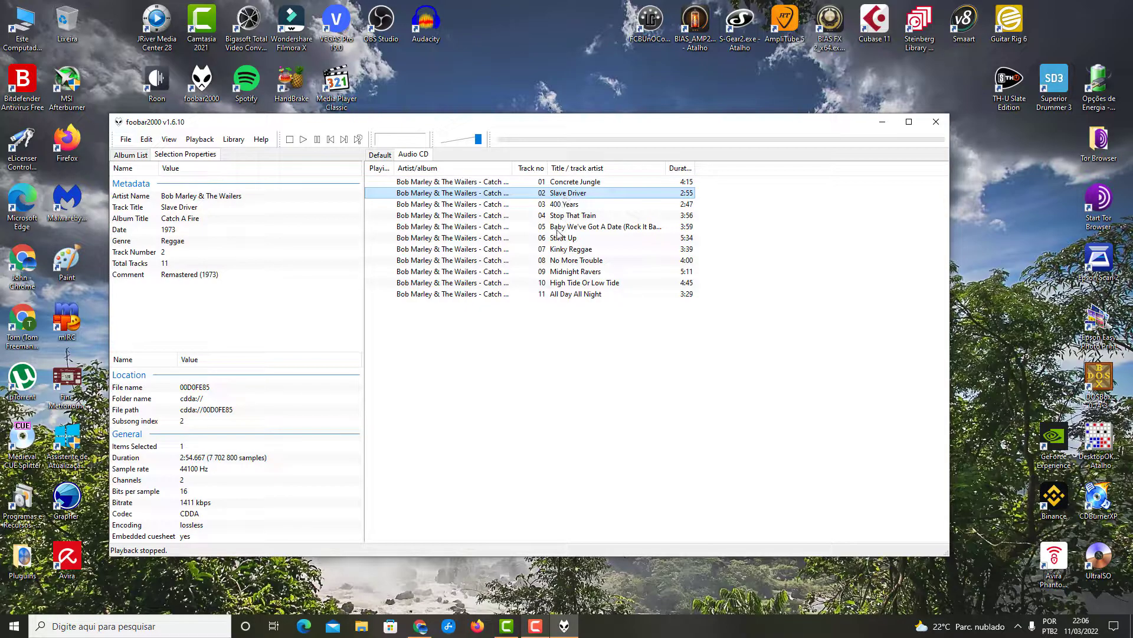
# Step: Examine the freedb and MusicBrainz tagging options for the 400 Years track, and select the Concrete Jungle track
pyautogui.rightClick(444, 204)
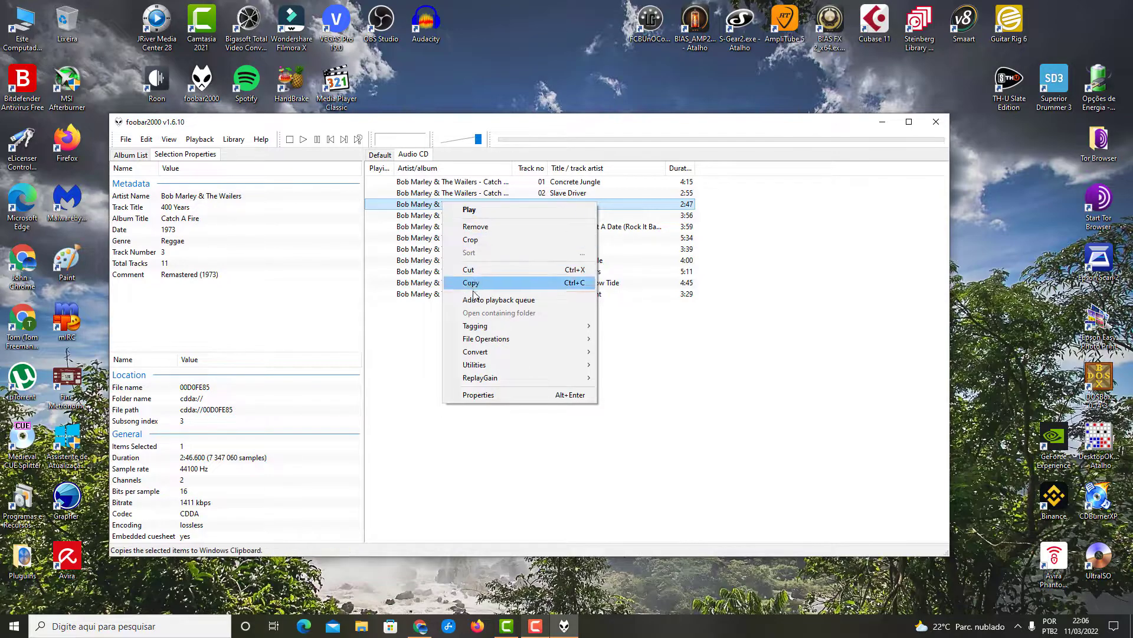
pyautogui.moveTo(482, 326)
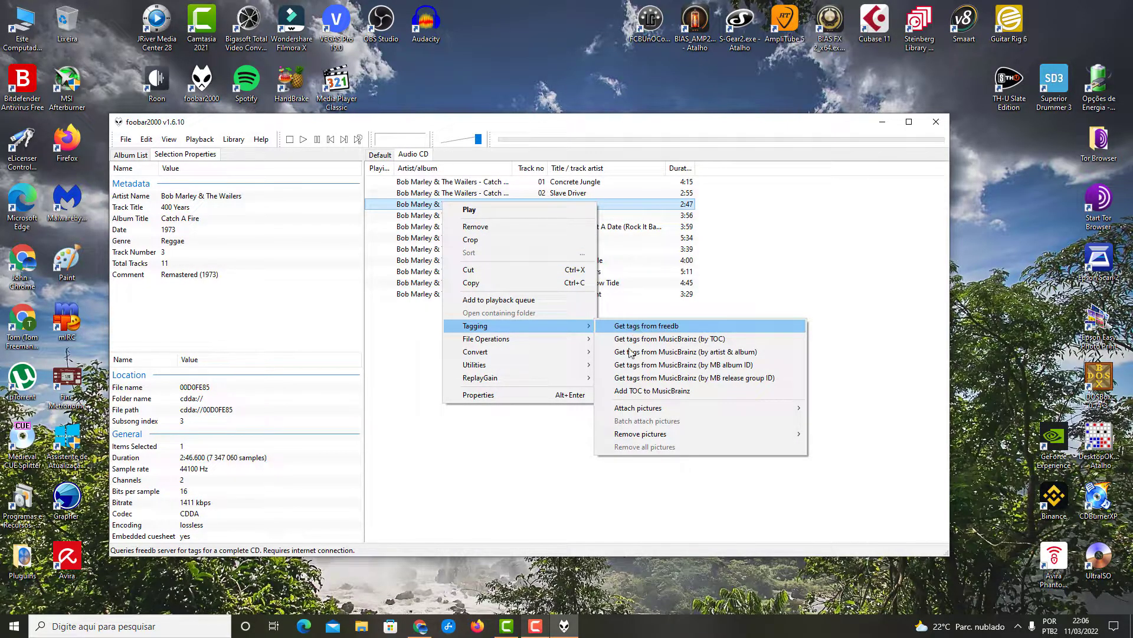
pyautogui.click(671, 330)
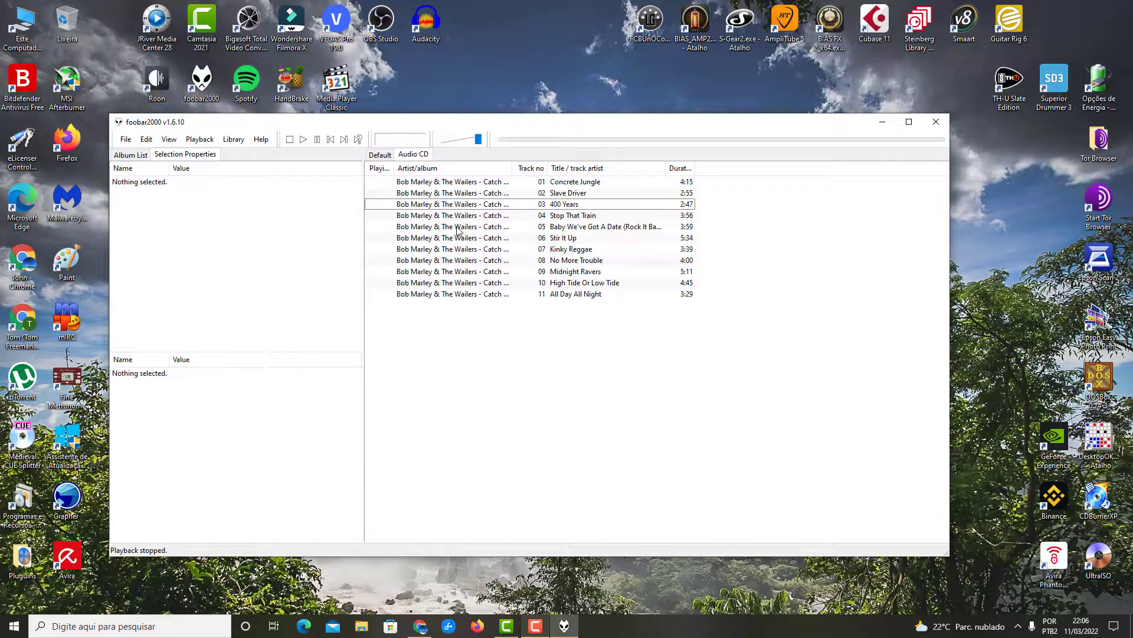
pyautogui.click(469, 185)
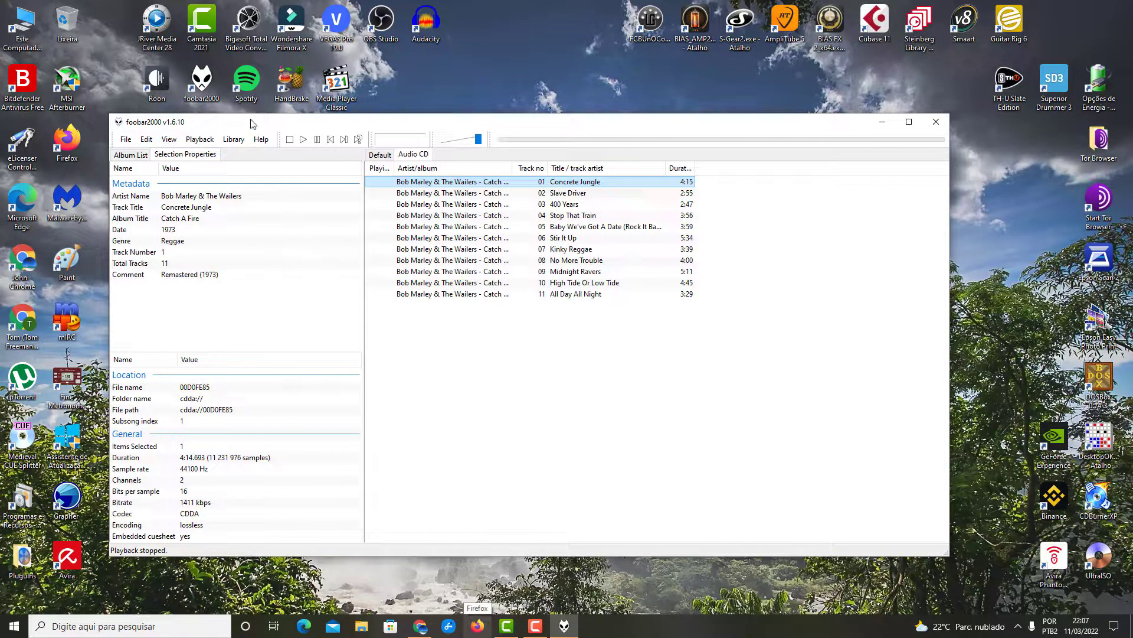
# Step: Switch to Chrome and revisit the foobar2000 home page, the MusicBrainz Tagger page and the components list
pyautogui.click(425, 618)
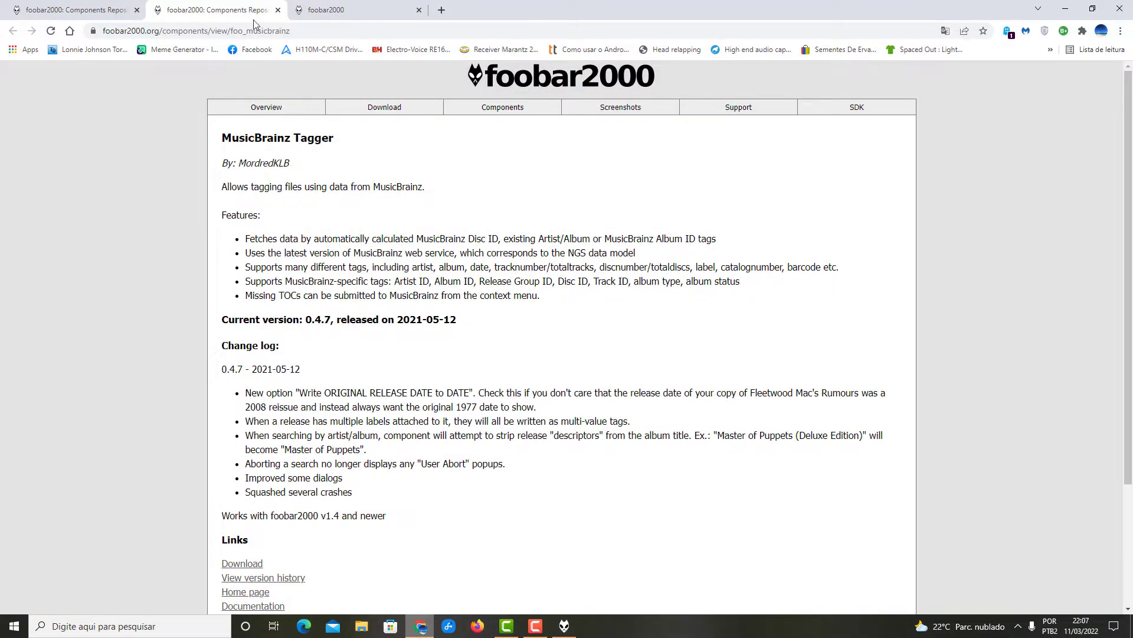
pyautogui.click(317, 6)
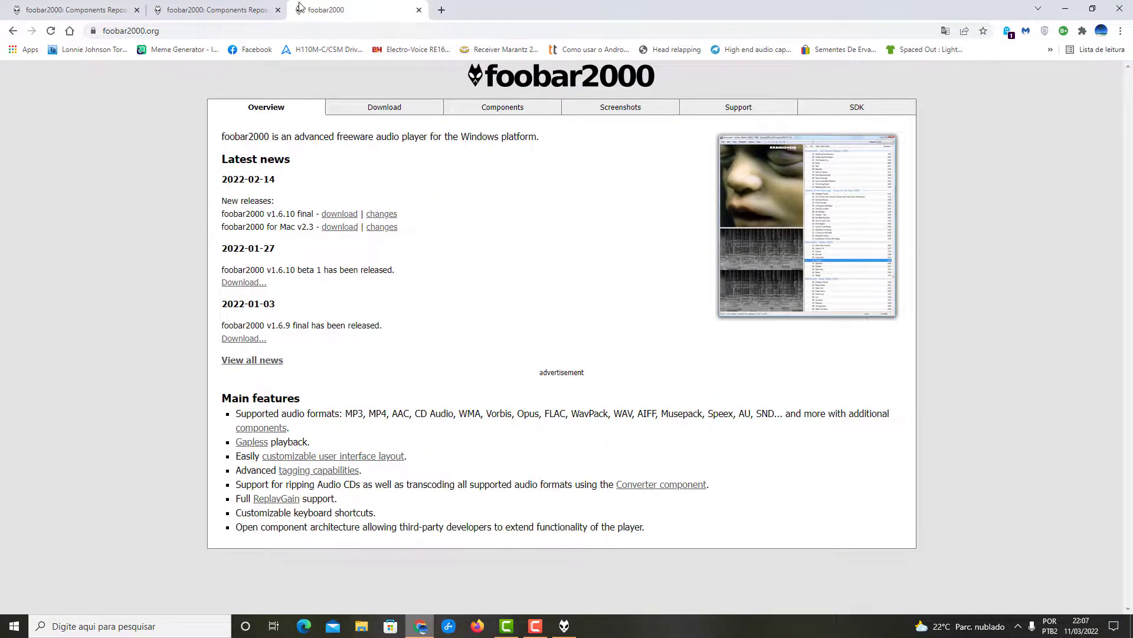
pyautogui.click(226, 7)
pyautogui.click(114, 6)
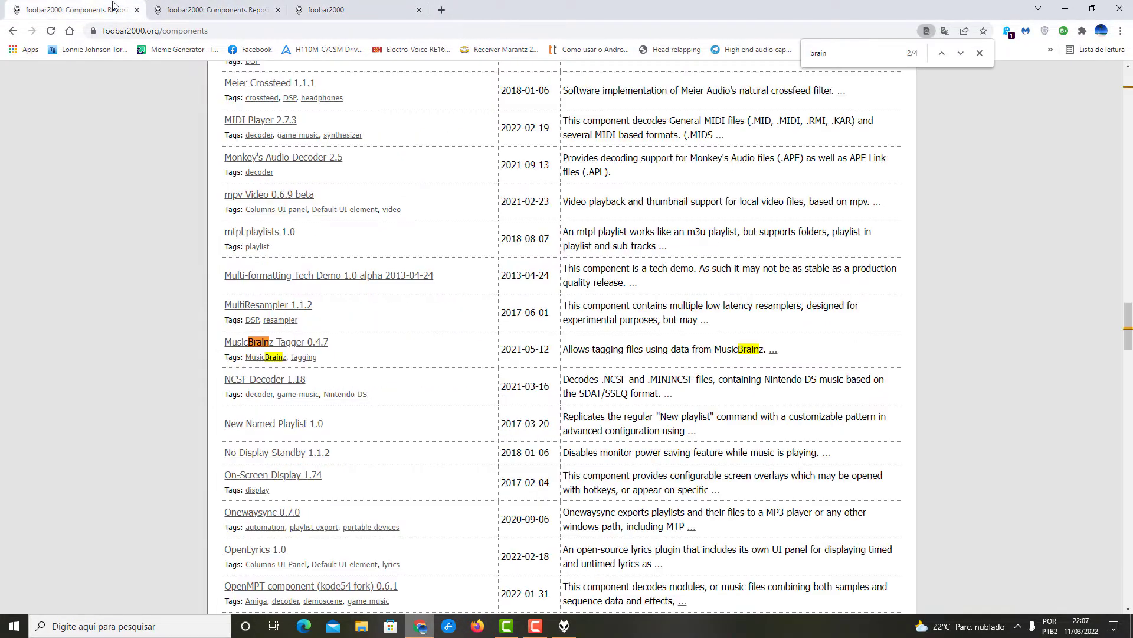
# Step: Switch back to foobar2000 and reposition its window over the browser
pyautogui.click(564, 626)
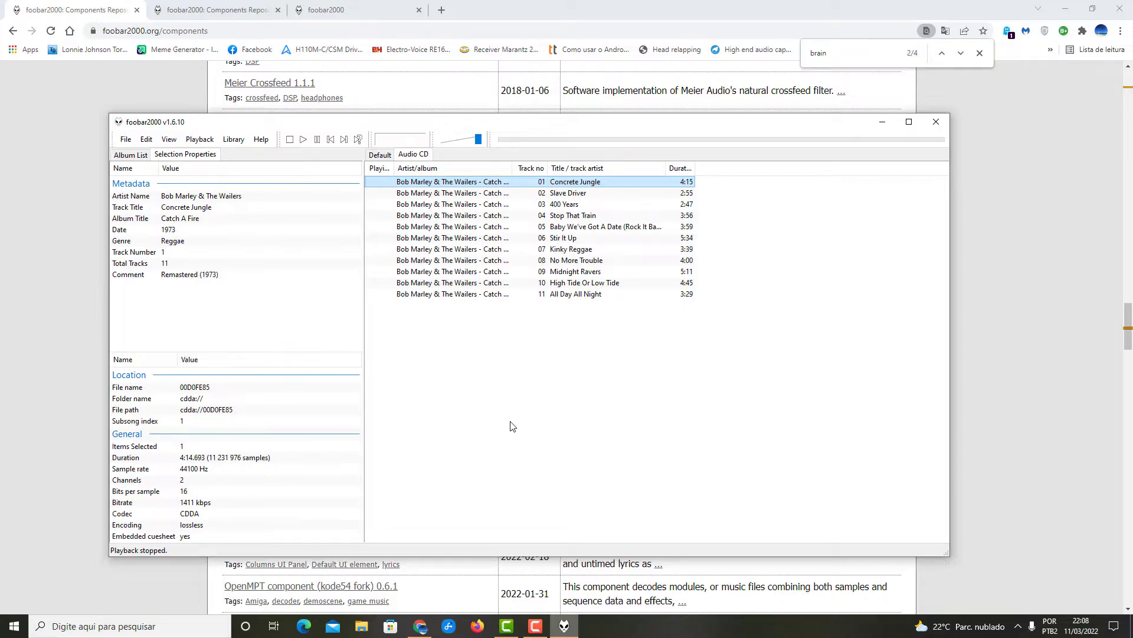
pyautogui.moveTo(521, 126); pyautogui.dragTo(588, 136)
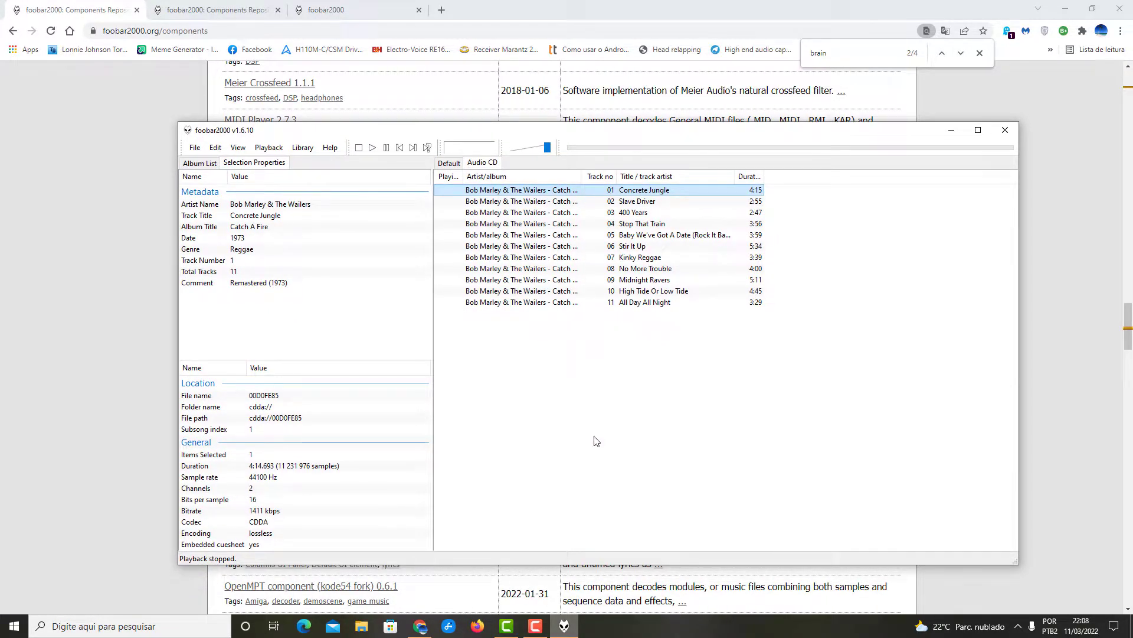